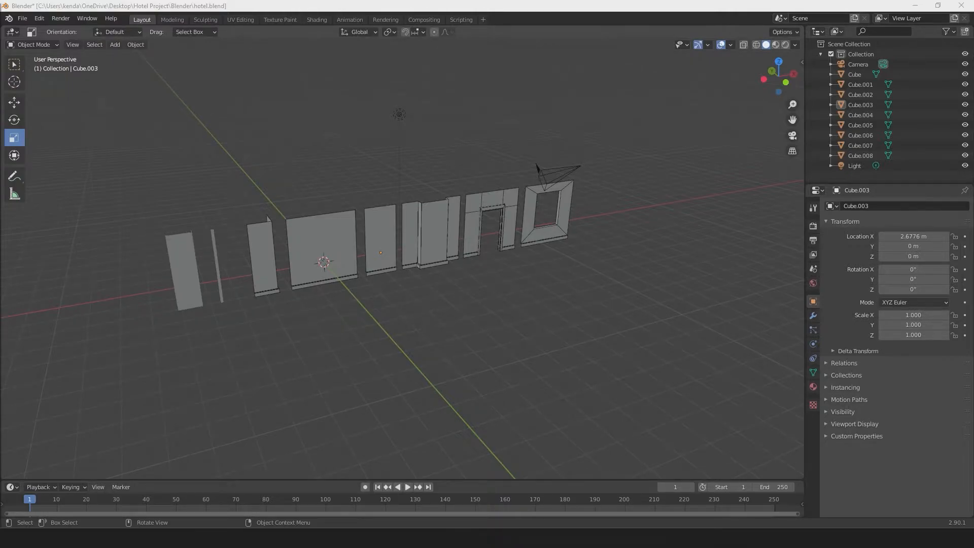
mouse_move(360, 300)
middle_mouse_down()
mouse_move(326, 302)
mouse_move(349, 303)
middle_mouse_up()
left_click(234, 287)
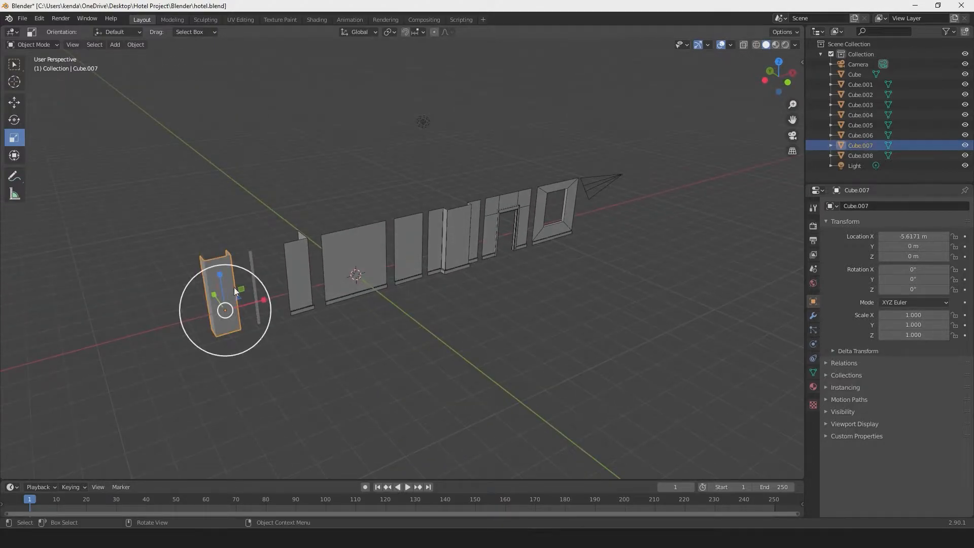
left_click(251, 261)
left_click(303, 256)
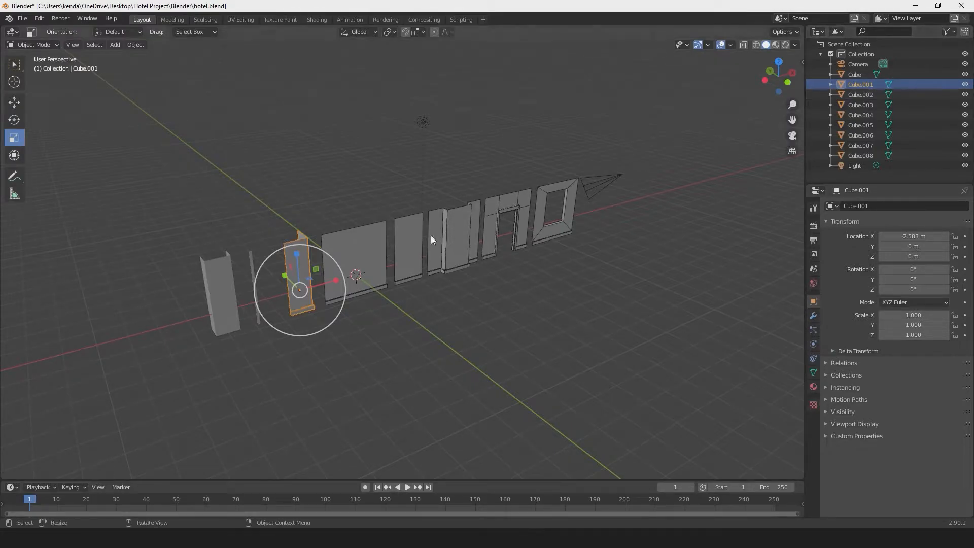
Rename the tall channel-shaped piece at the far negative X end of the row as ceiling_panel.
left_click(227, 266)
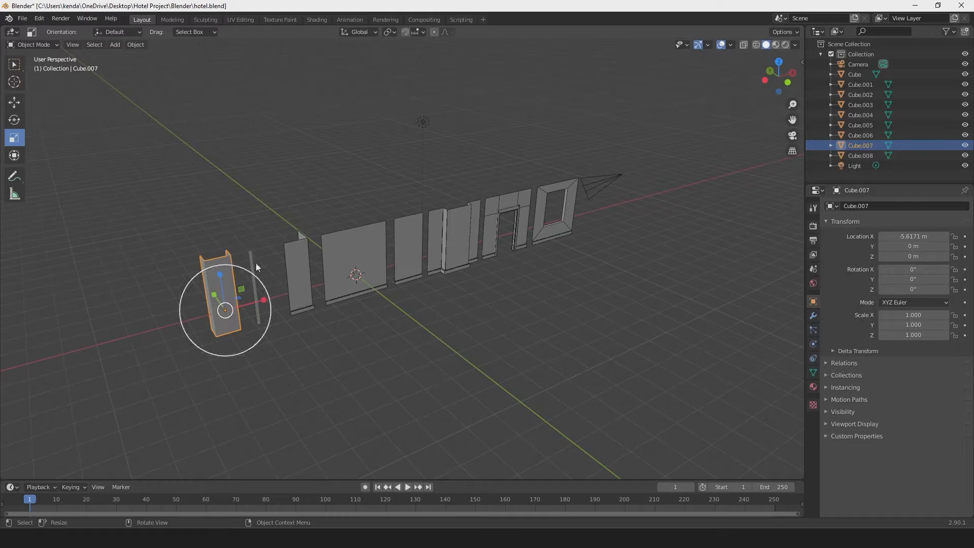
scroll(226, 270, "up", 1)
middle_click_drag(227, 269, 249, 262, "shift")
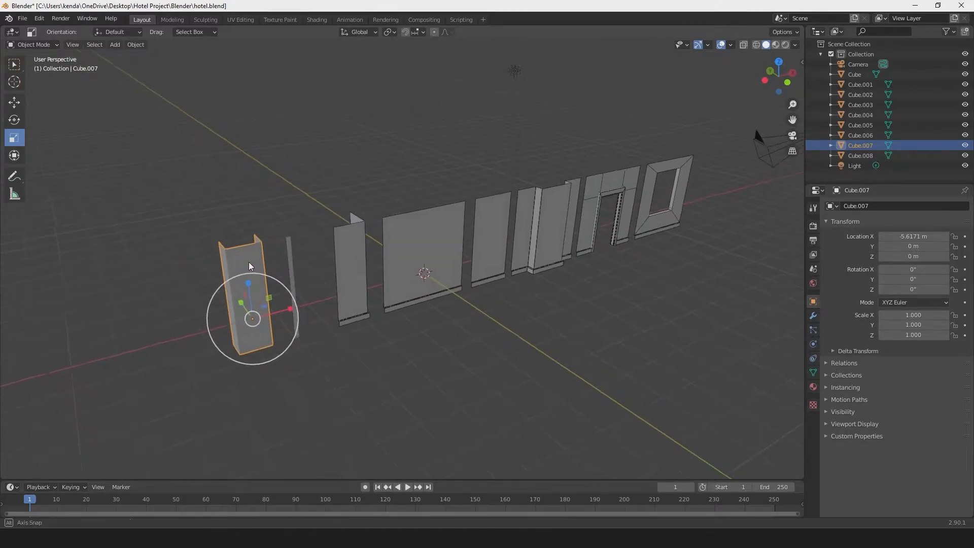
double_click(874, 145)
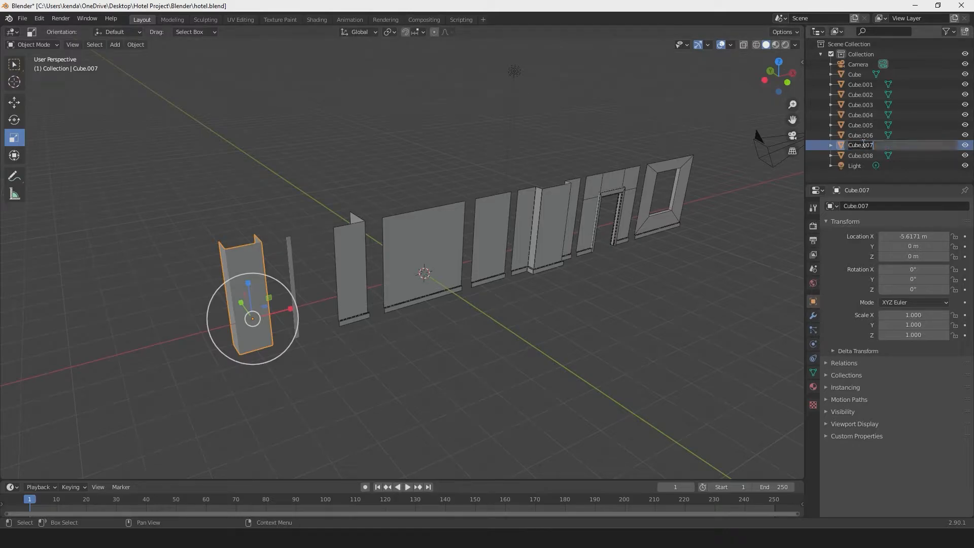
type("ceiling")
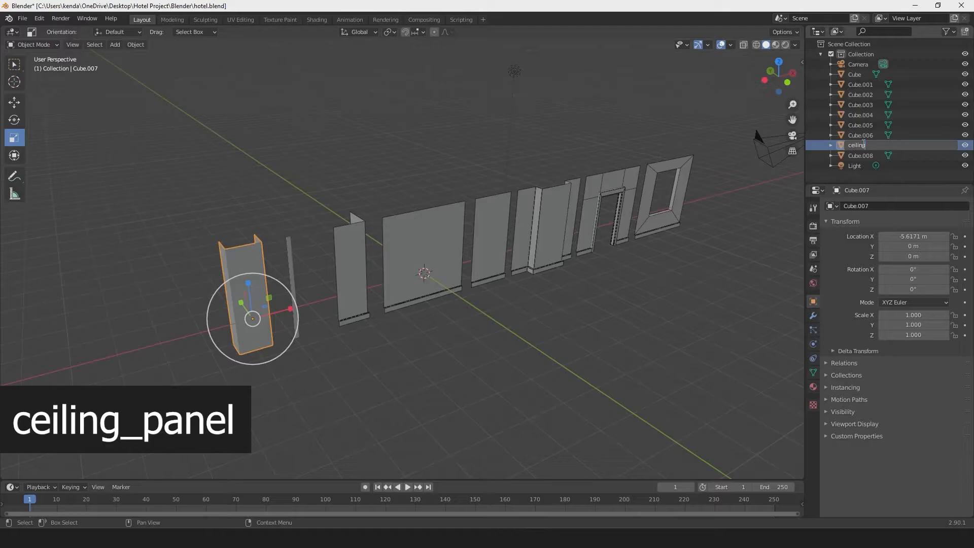
type("_panel")
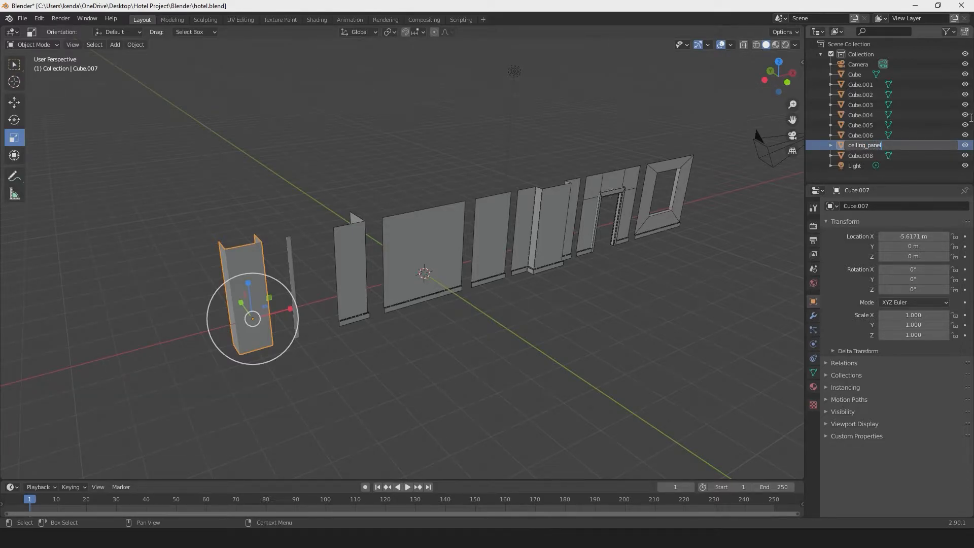
key("Return")
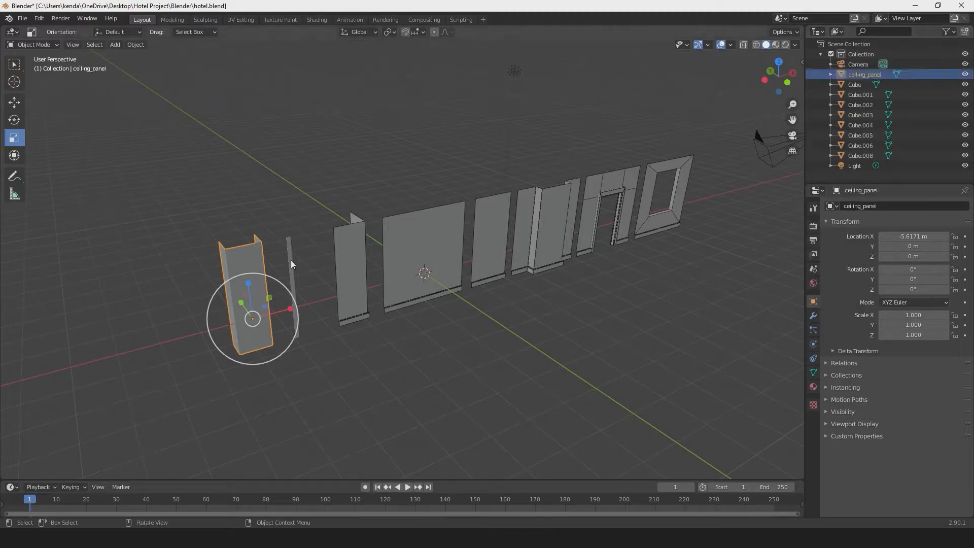
Rename the thin vertical strip beside the ceiling panel as wall_panel_divider.
left_click(291, 260)
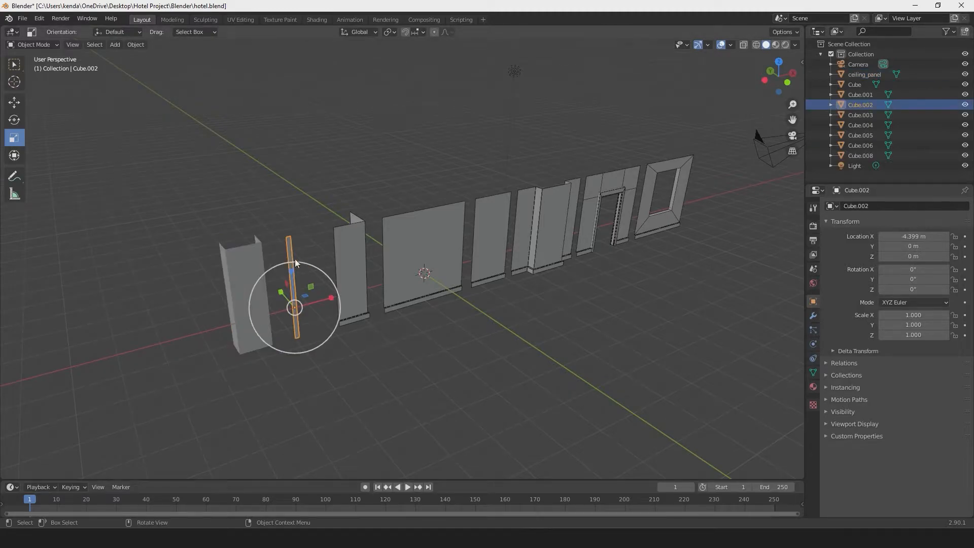
double_click(867, 105)
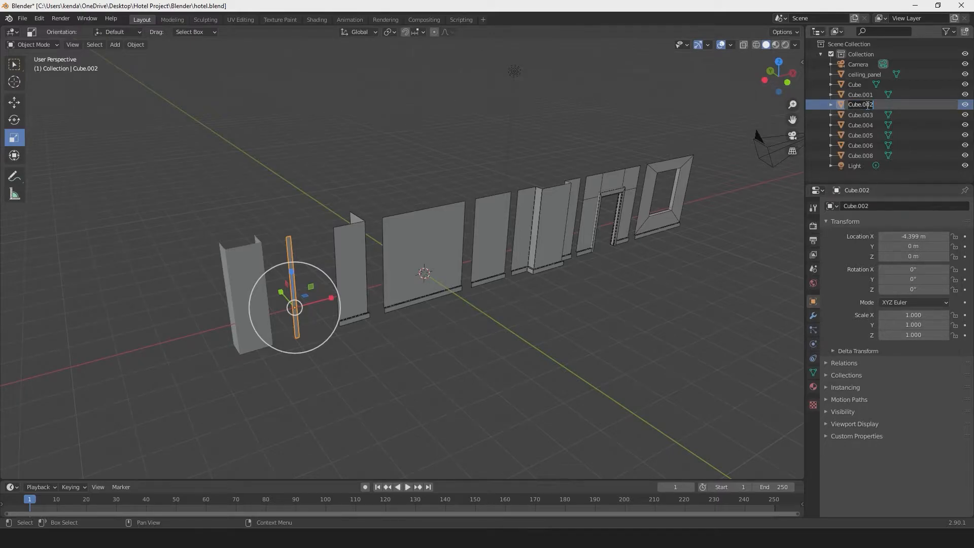
type("wall_")
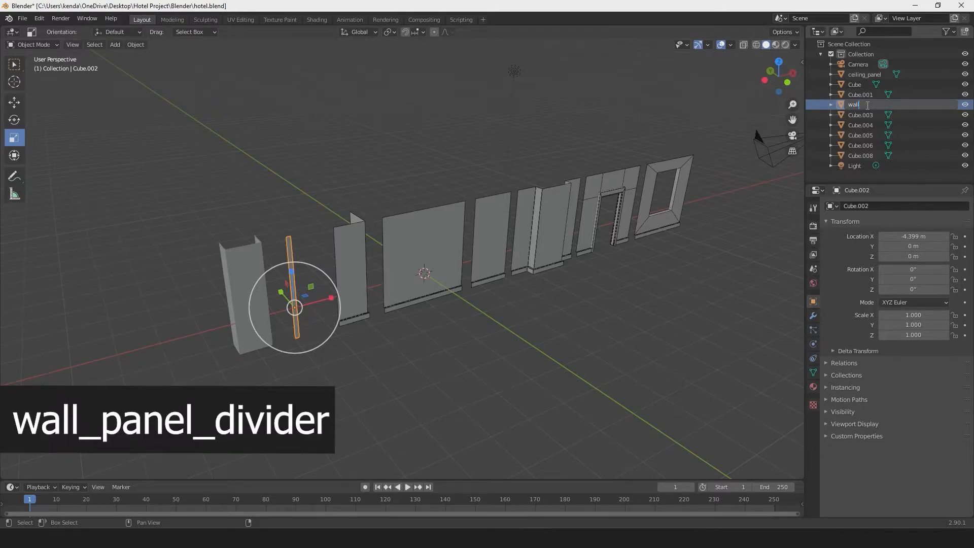
type("panel_divider")
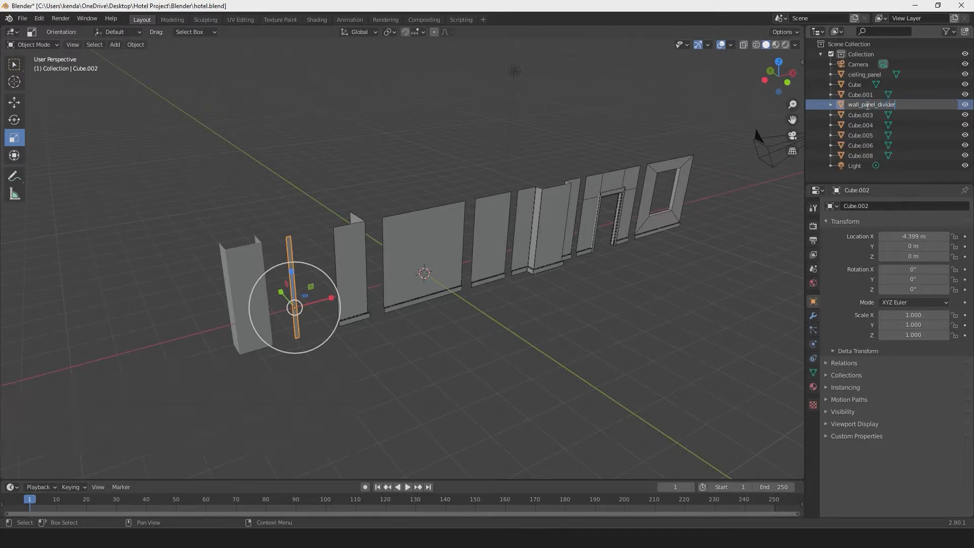
key("Return")
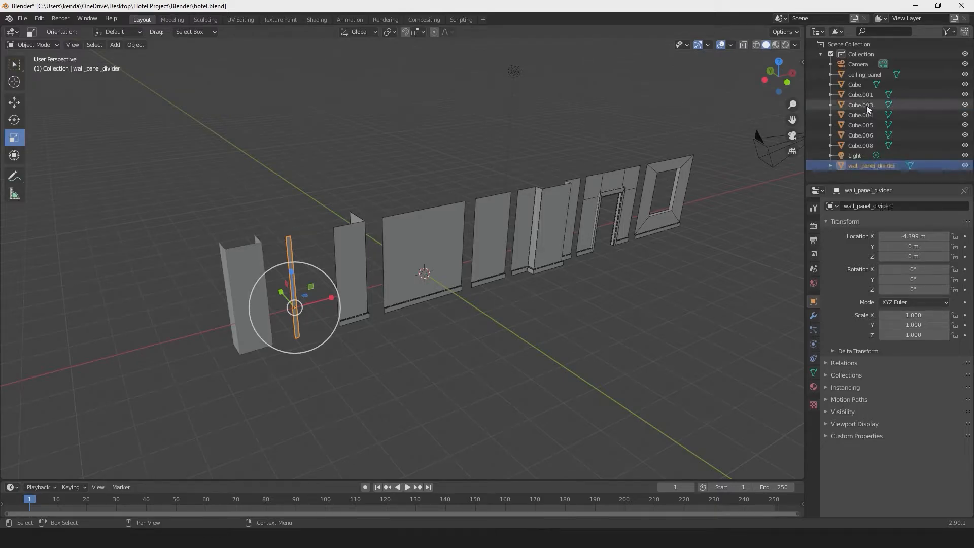
Rename the L-shaped corner wall piece beside the divider strip as wall_panel_corner.
left_click(344, 242)
middle_click_drag(344, 242, 319, 247)
key("KP_Decimal")
double_click(863, 94)
type("wal")
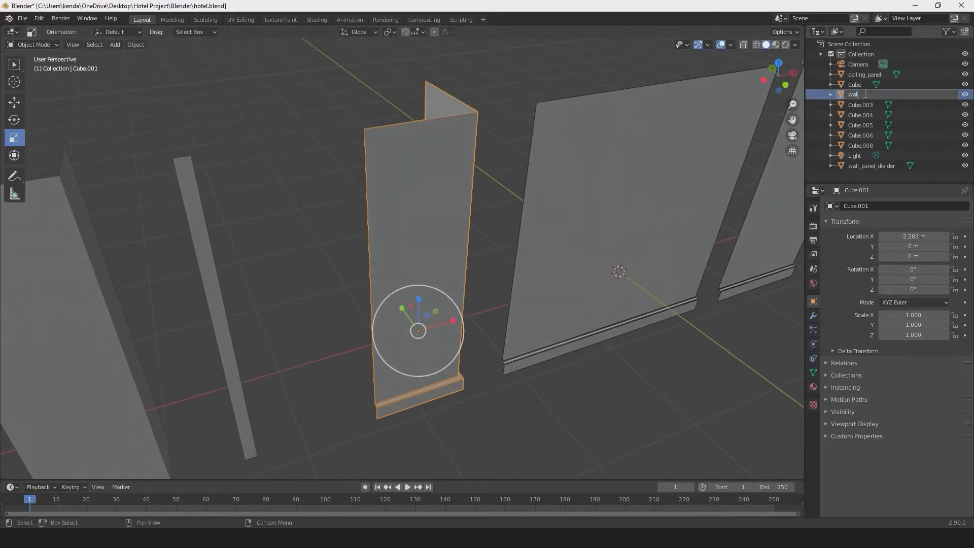
type("l_pane")
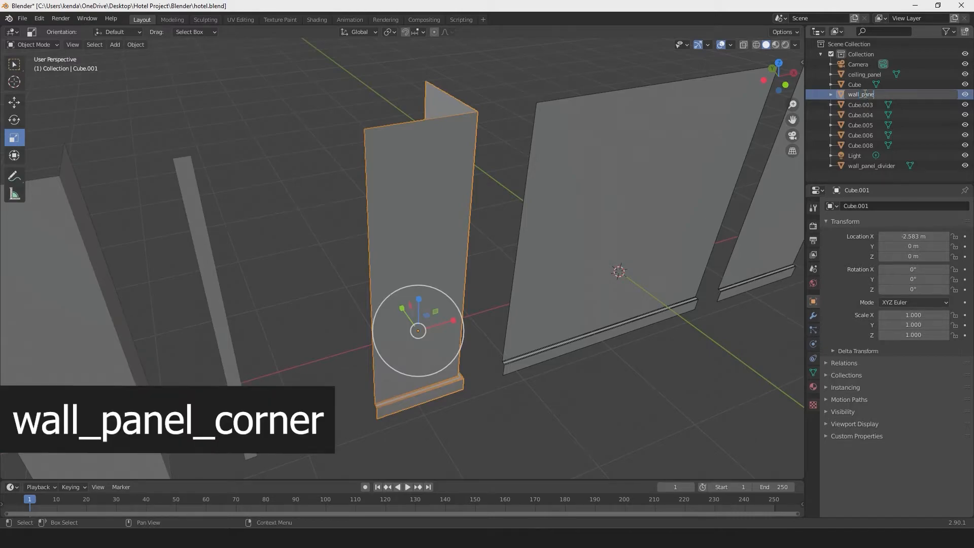
type("l_corner")
key("Return")
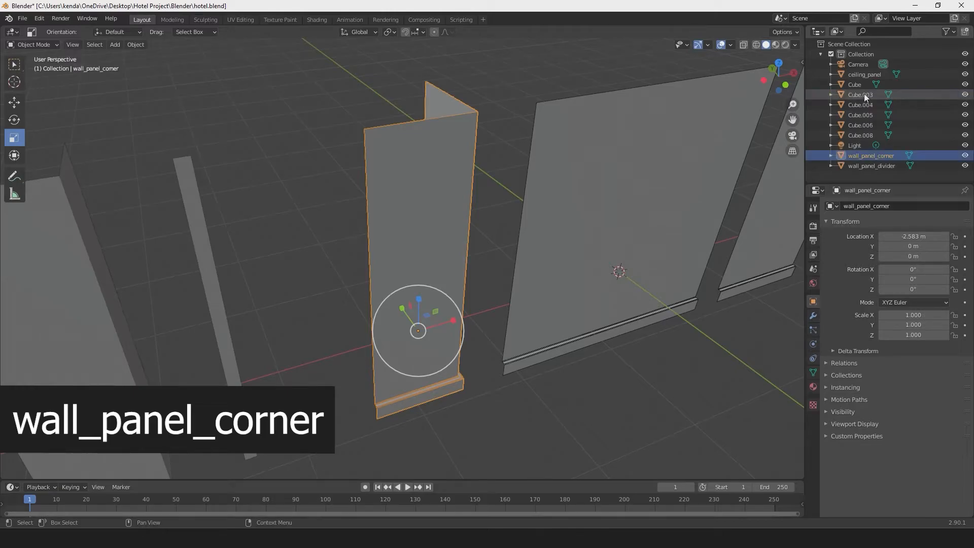
Rename the wide flat wall piece at the world origin as wall_panel_default.
left_click(622, 180)
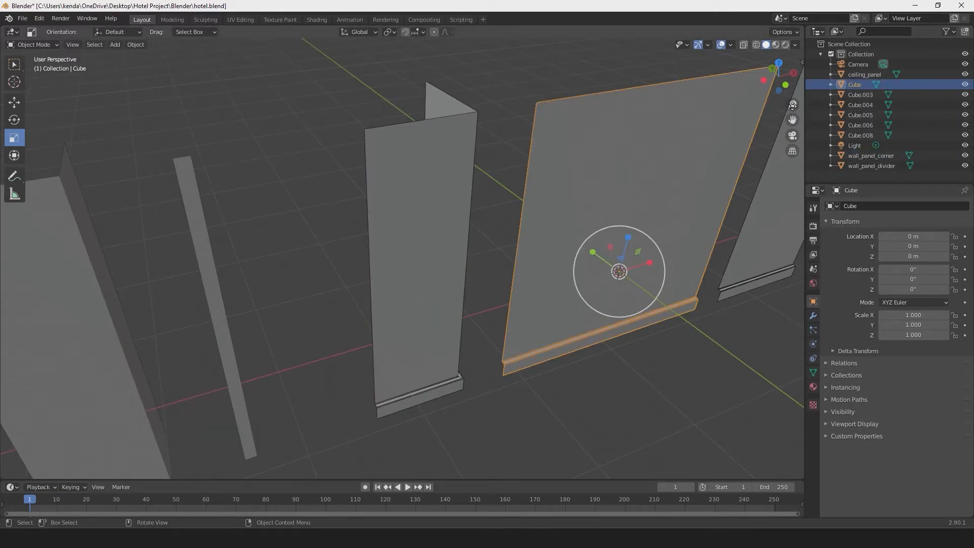
double_click(855, 84)
type("wall")
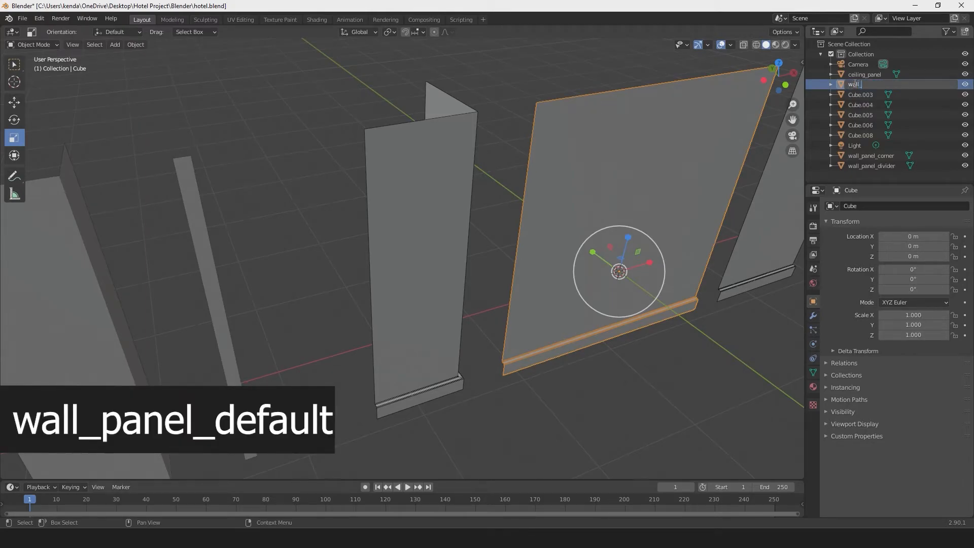
type("_panel_default")
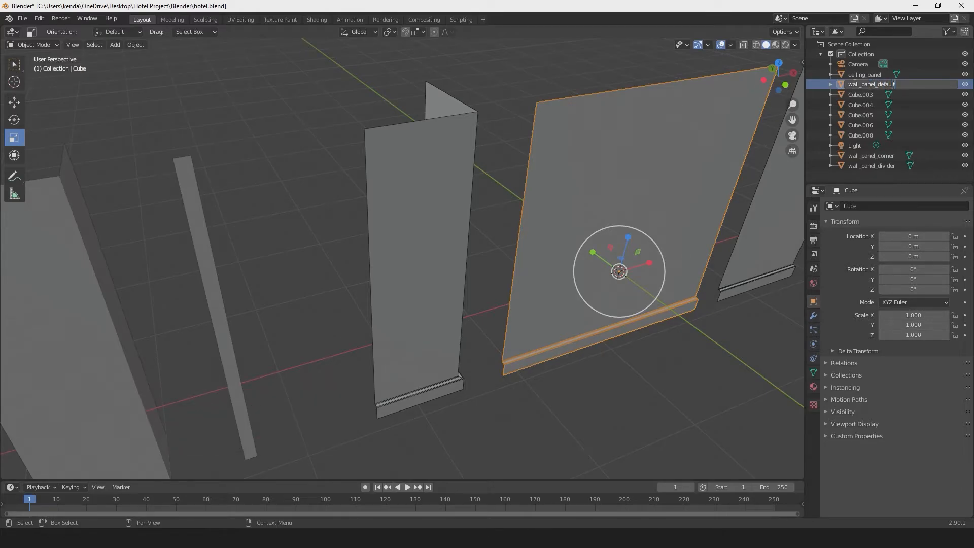
key("Return")
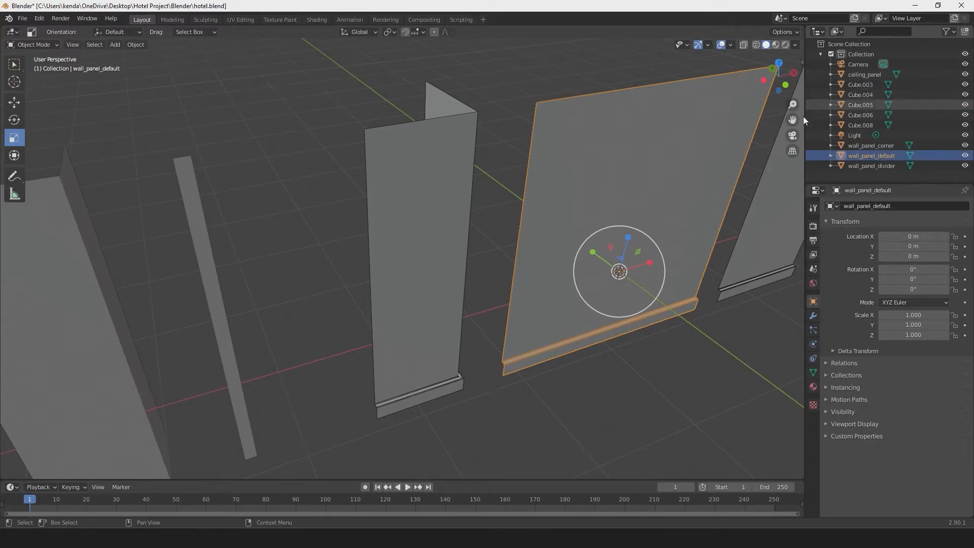
Rename the narrow flat wall piece on the positive X side of the default panel as wall_panel_alt_1.
scroll(665, 180, "down", 2)
middle_click_drag(664, 178, 482, 191, "shift")
left_click(521, 179)
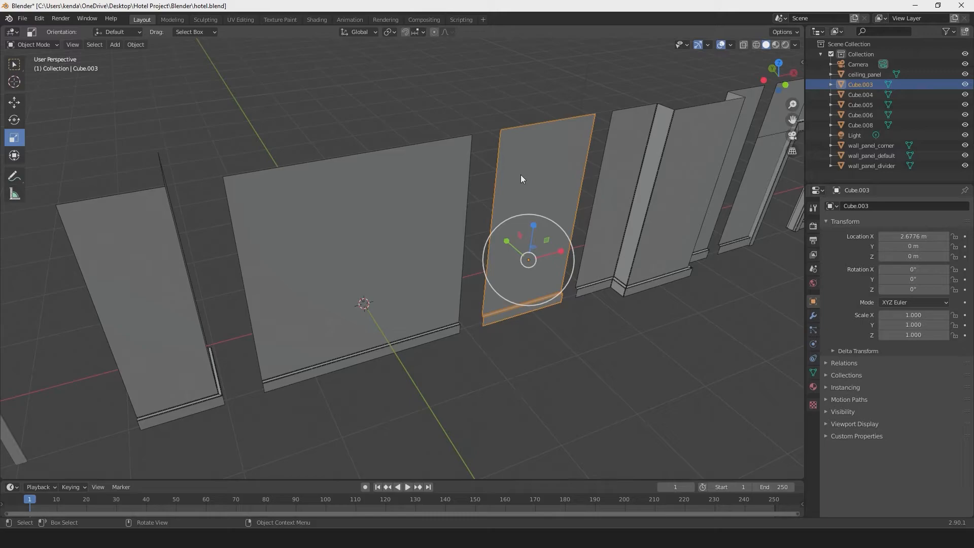
double_click(863, 86)
type("wall_panel_")
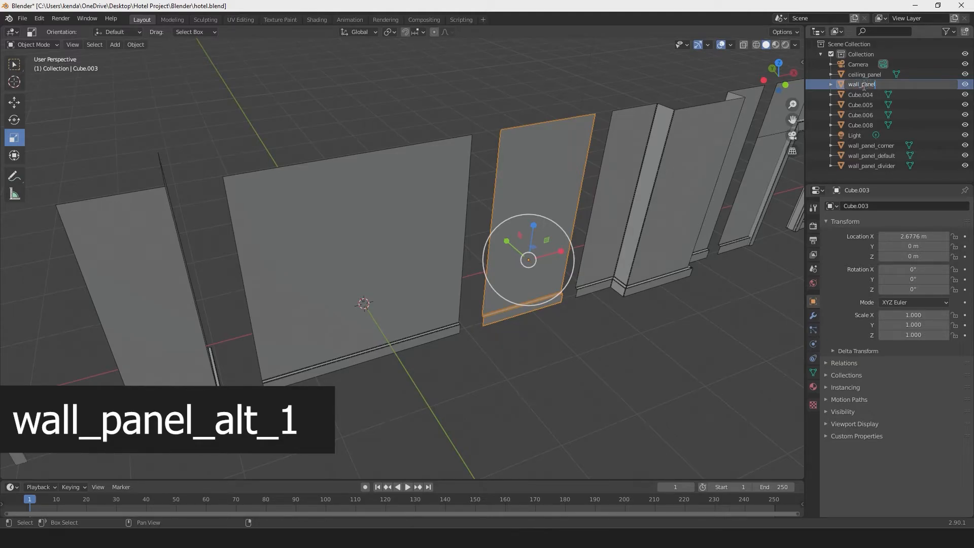
type("alt_1")
key("Return")
Rename the wall piece with the protruding middle section as wall_panel_alt_2.
left_click(646, 181)
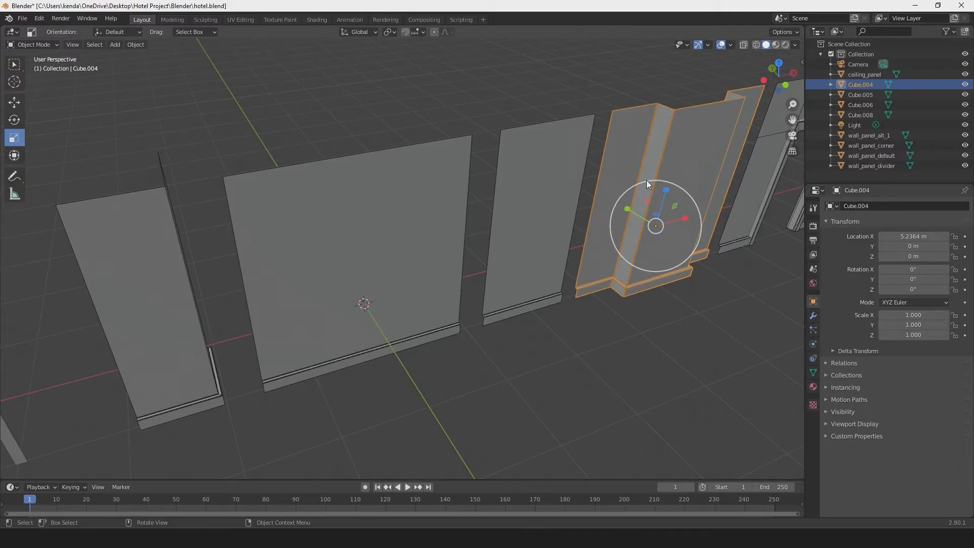
double_click(856, 82)
type("wall_panel_alt_")
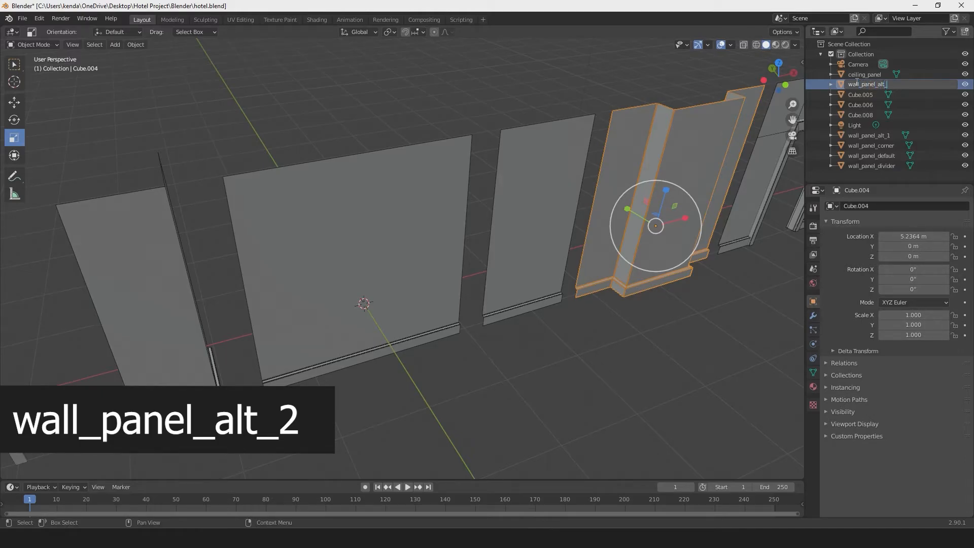
type("2")
key("Return")
Rename the wall piece with the door opening as wall_panel_doorway.
middle_click_drag(635, 204, 529, 201)
left_click(563, 169)
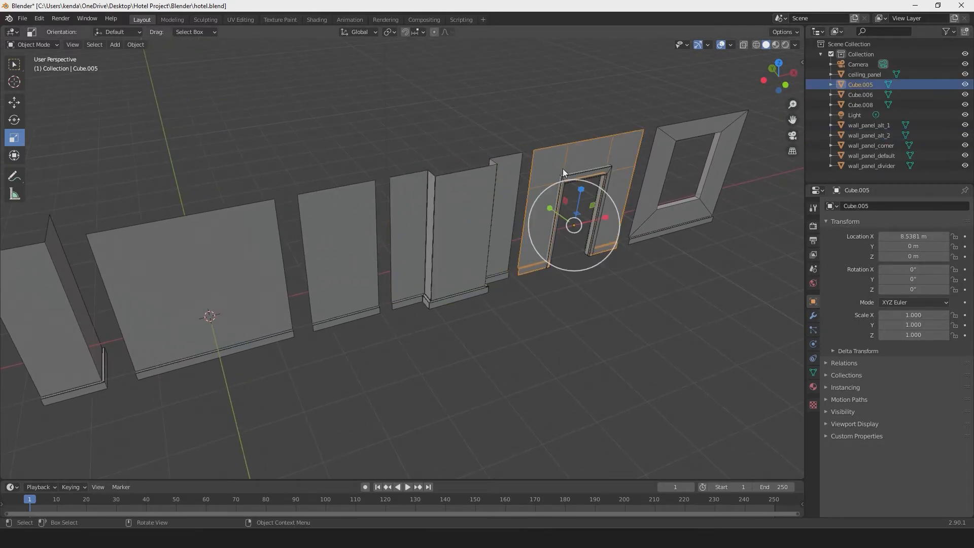
double_click(855, 85)
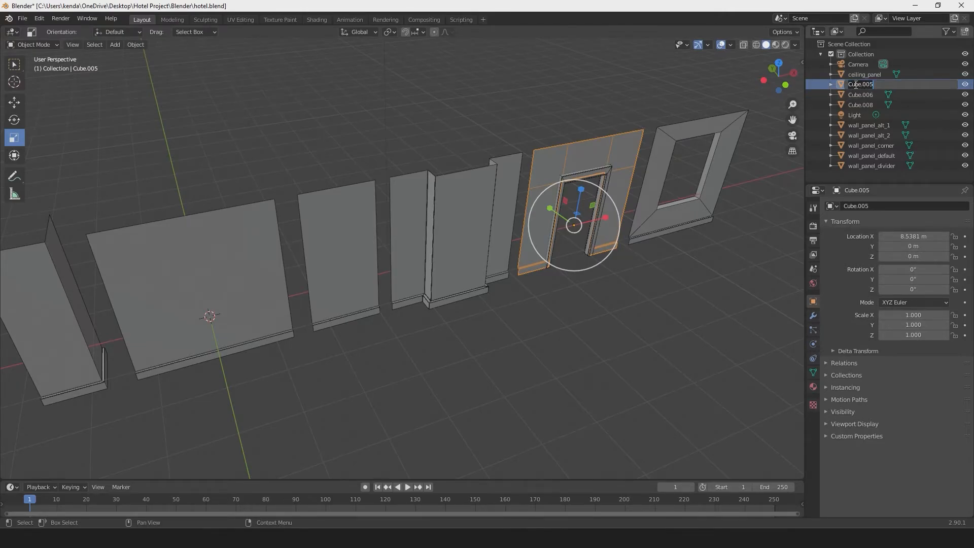
type("wall_pa")
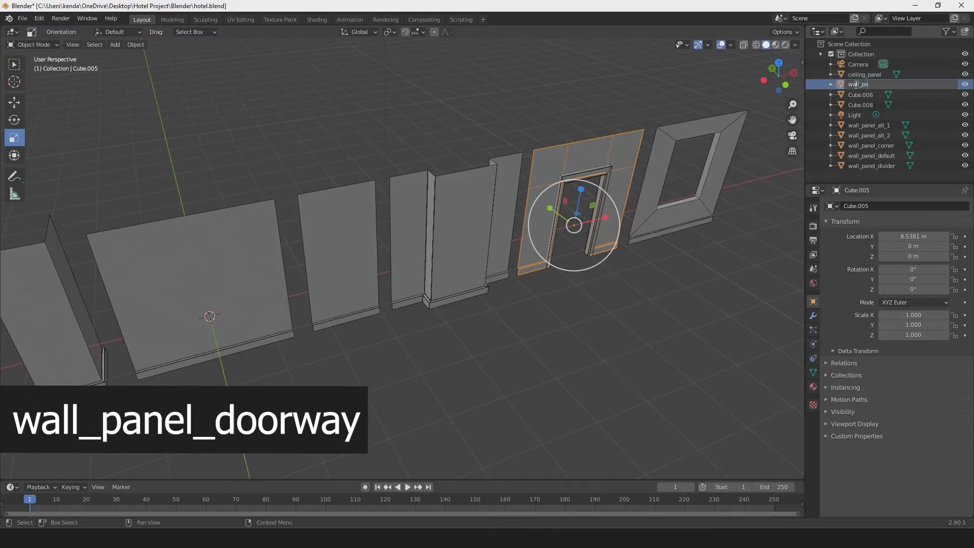
type("nel_doorway")
key("Return")
Rename the separate frame object around the door opening as doorframe.
scroll(468, 335, "up", 3)
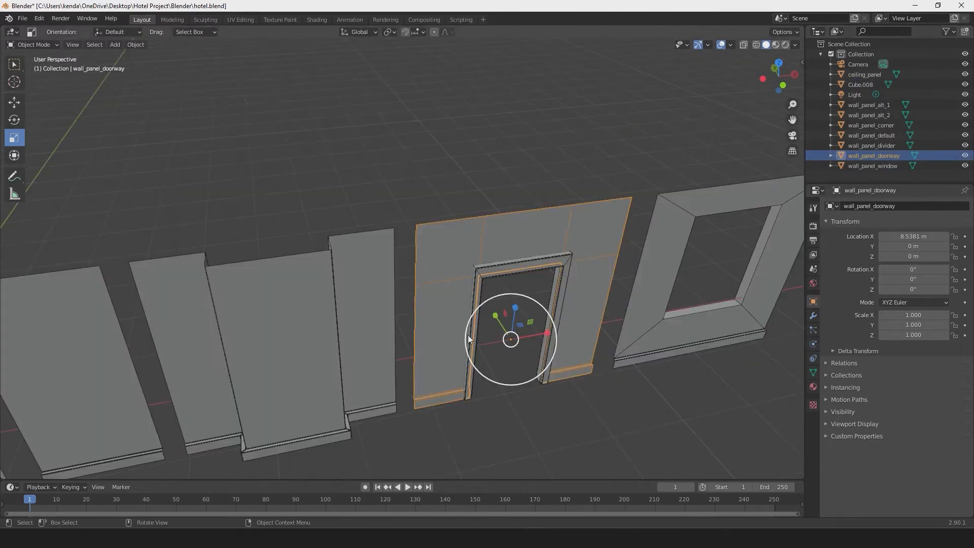
left_click(488, 271)
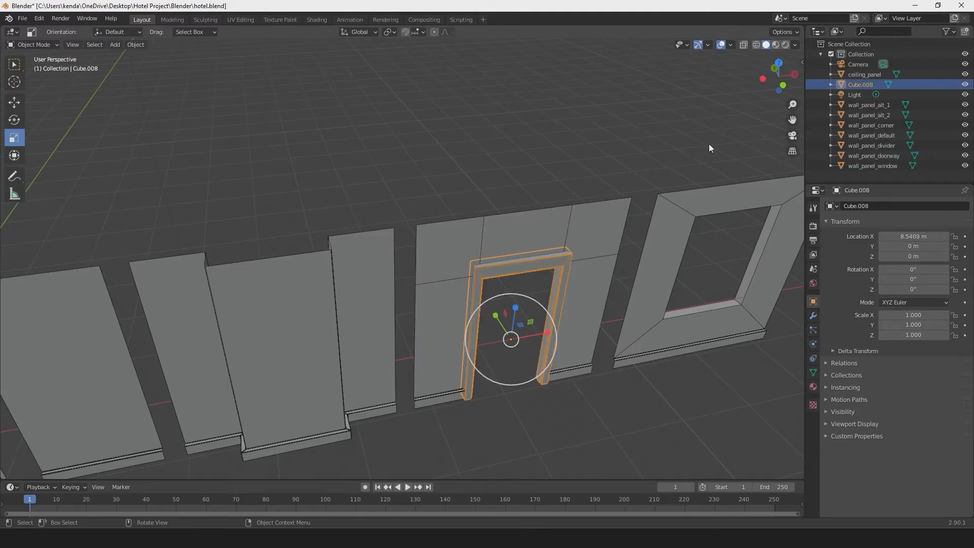
double_click(860, 84)
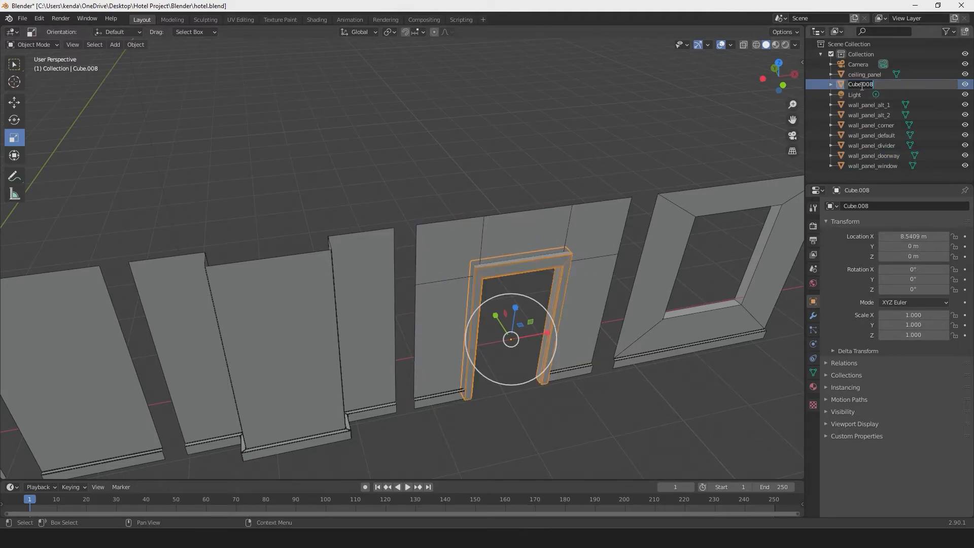
type("doo")
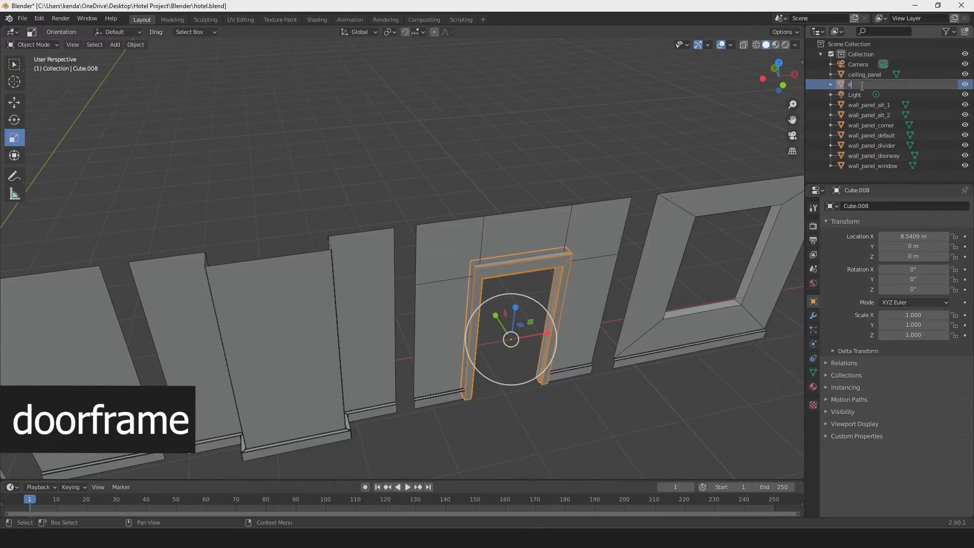
type("rframe")
key("Return")
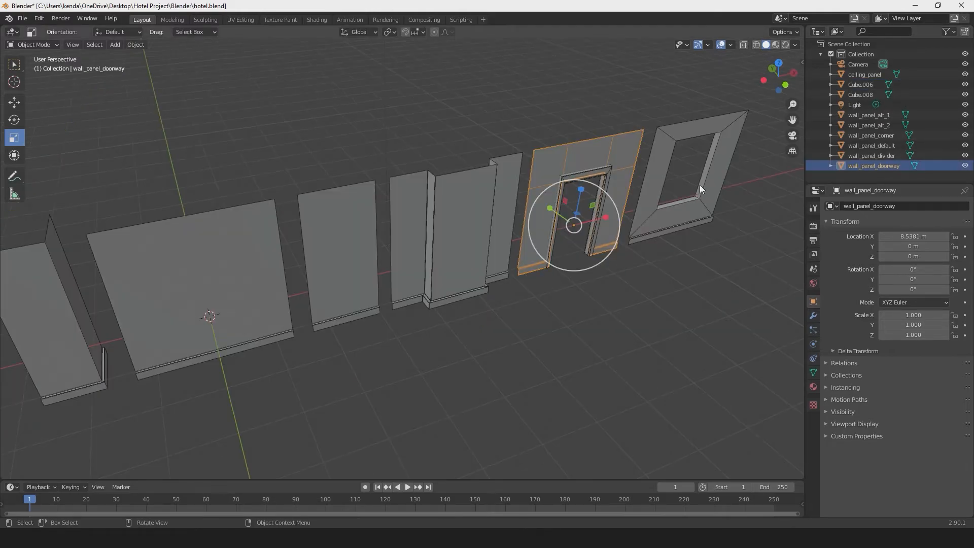
Rename the wall piece with the window opening at the far positive X end as wall_panel_window.
left_click(653, 181)
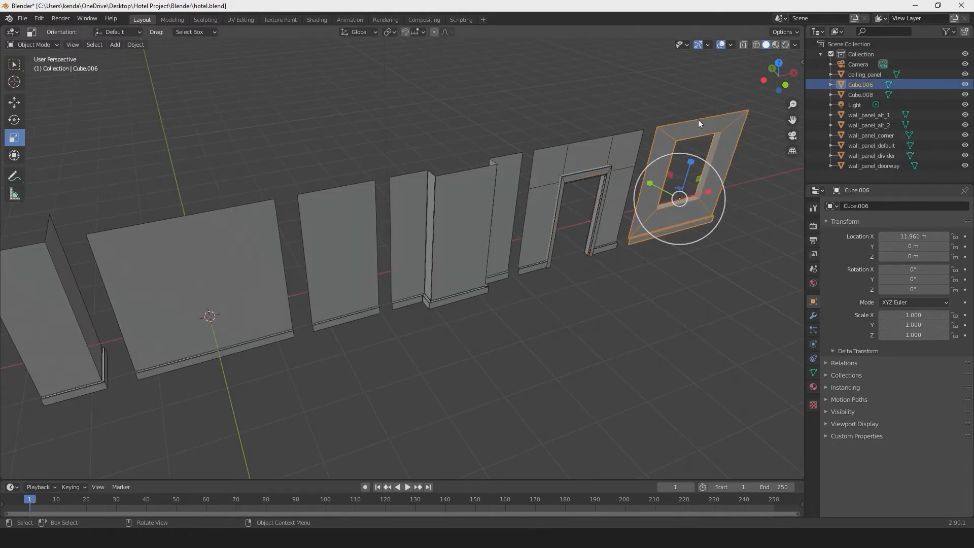
double_click(853, 86)
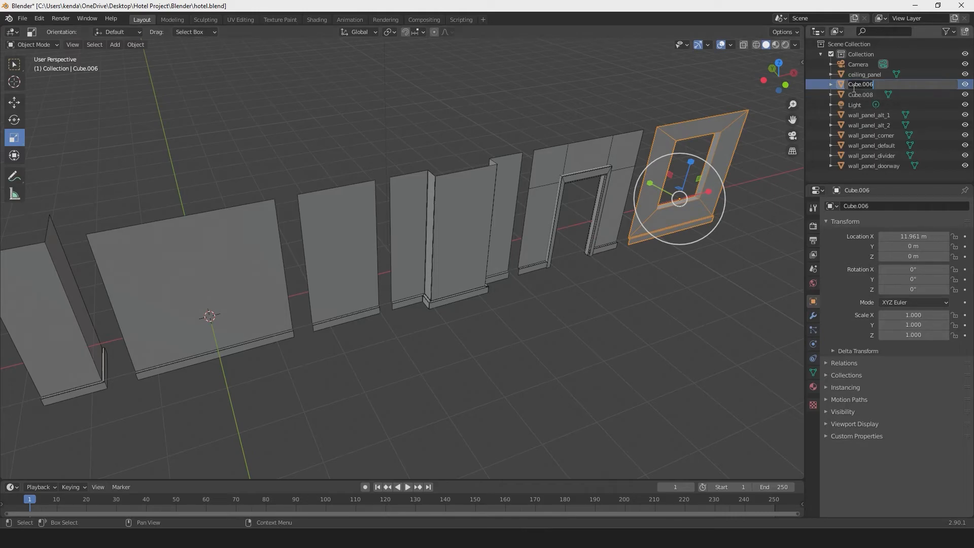
type("wall_panel_window")
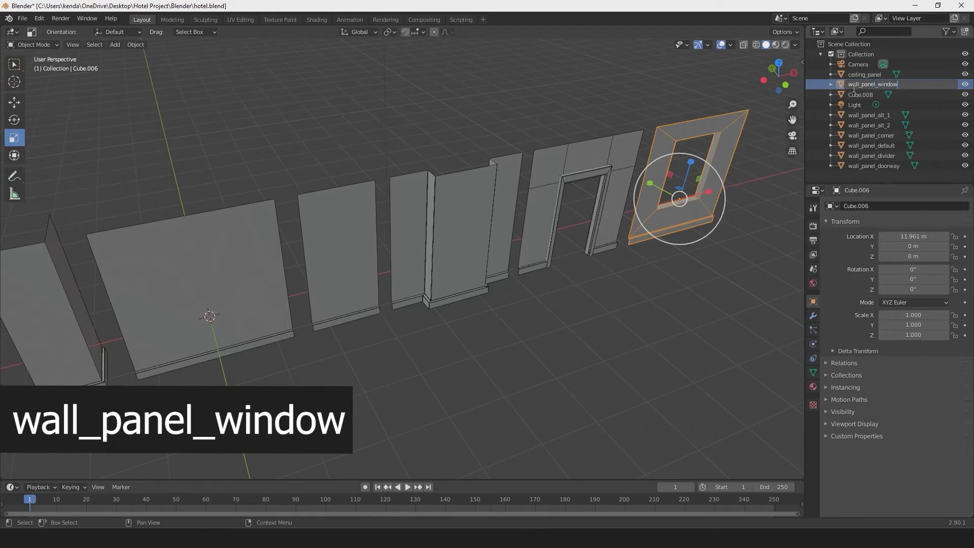
key("Return")
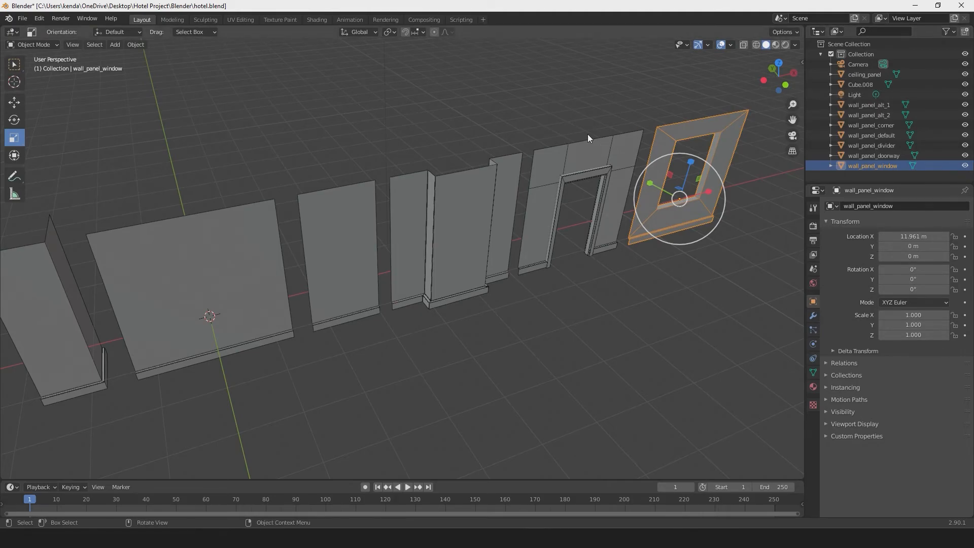
scroll(577, 136, "down", 2)
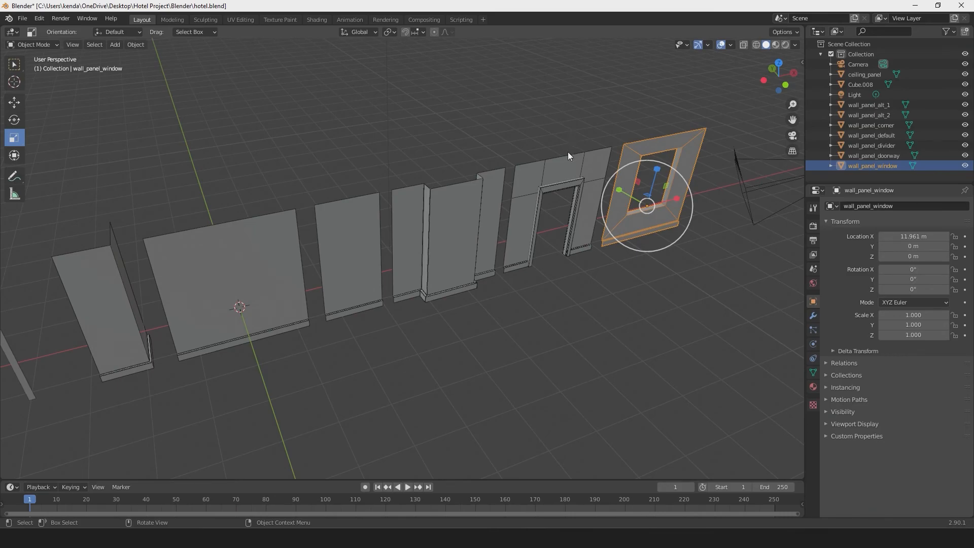
scroll(547, 166, "down", 1)
middle_click_drag(502, 187, 628, 164, "shift")
middle_click_drag(500, 193, 485, 190)
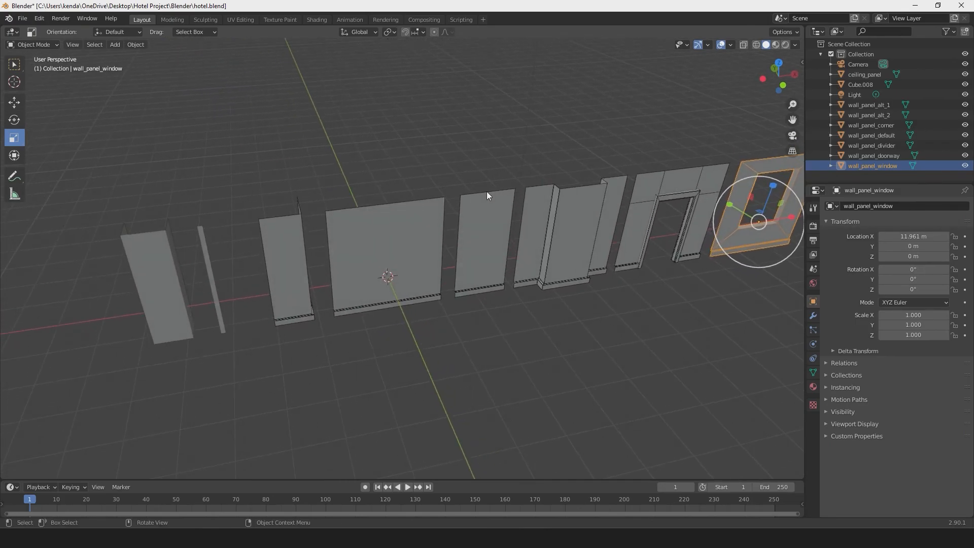